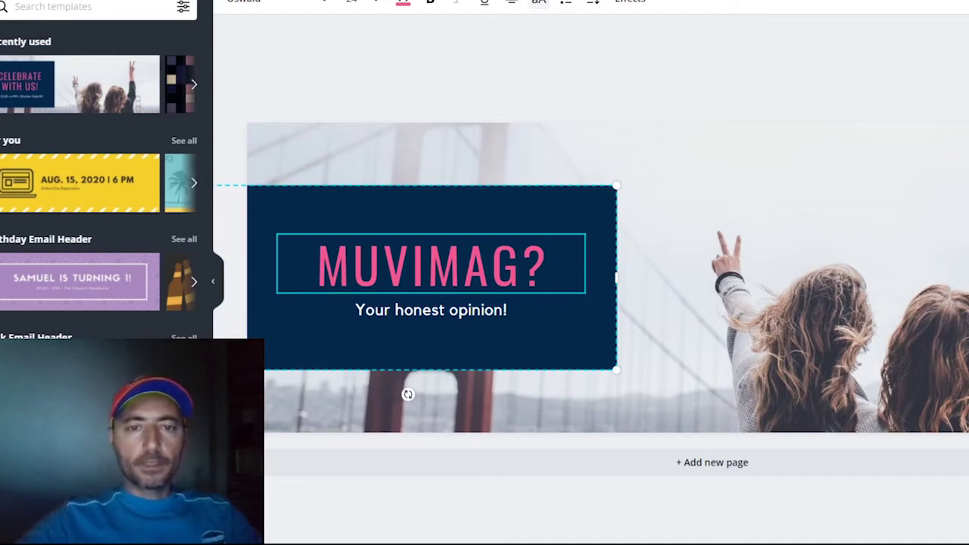
Move the text cursor to the start of the word MUVIMAG? in the Canva title.
key("Left")
key("Left")
key("Left")
key("Left")
key("Left")
key("Left")
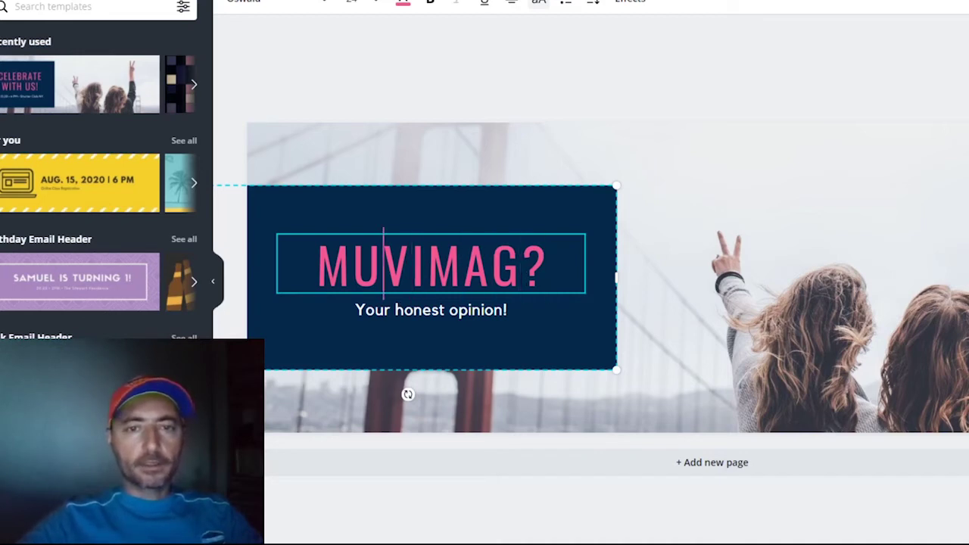
key("Left")
key("Left")
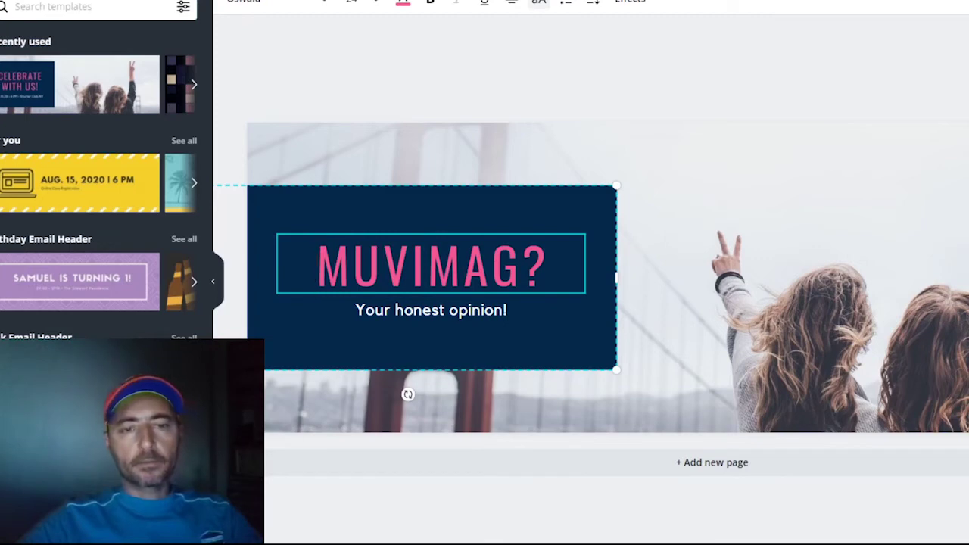
key("Right")
key("Right")
key("Left")
key("Left")
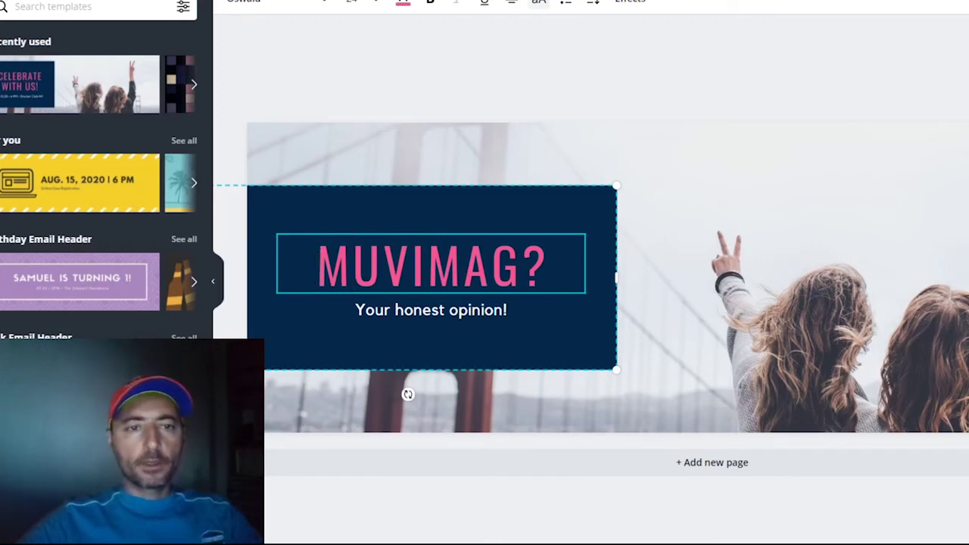
Highlight the MU, VI and IMAG parts of MUVIMAG? in turn.
key("shift+Right")
key("shift+Right")
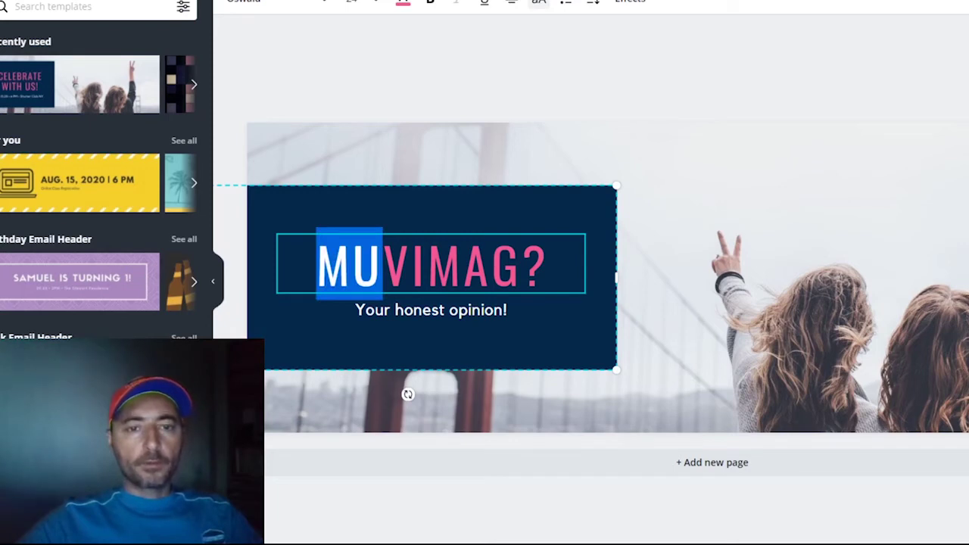
key("Right")
key("shift+Right")
key("shift+Right")
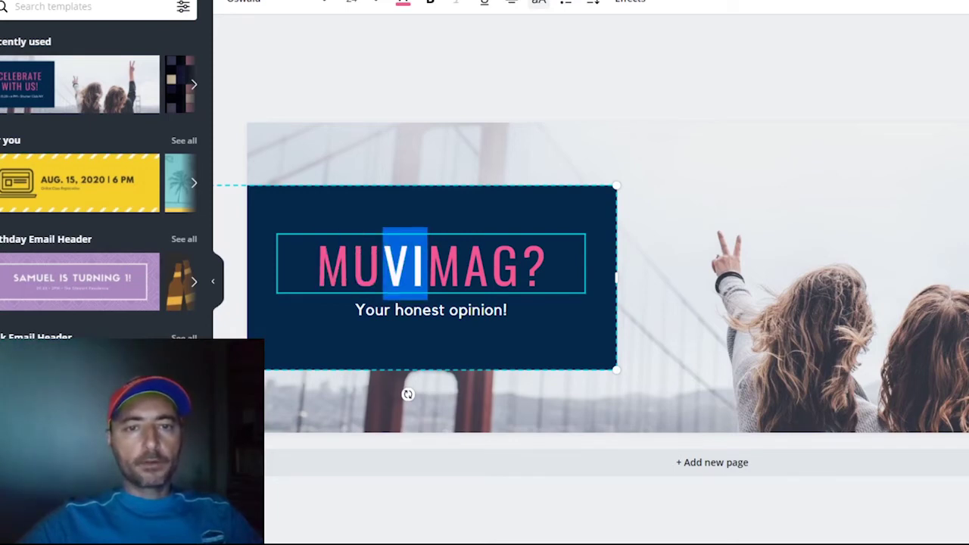
key("Right")
key("Left")
key("shift+Right")
key("shift+Right")
key("shift+Right")
key("shift+Right")
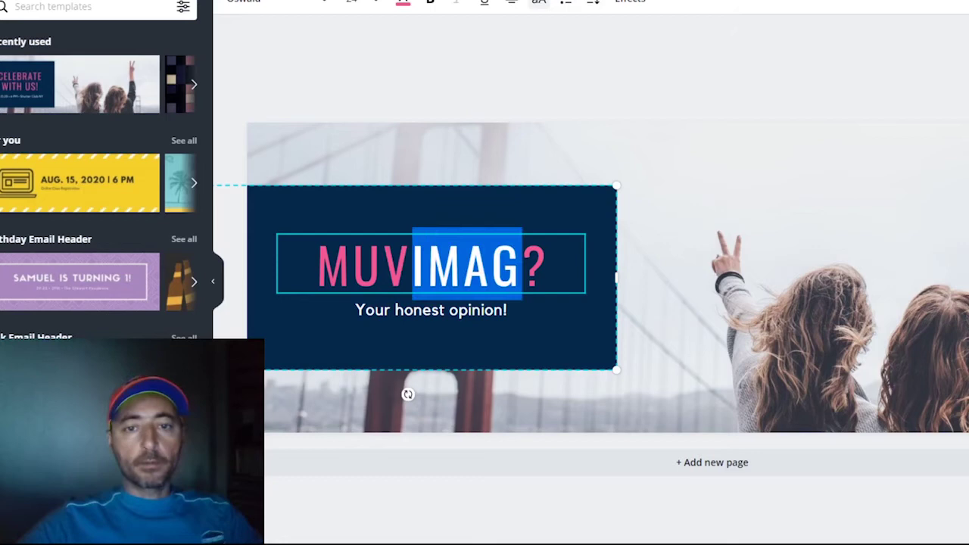
Highlight MAG, then the whole MUVIMAG? title, and clear the selection.
key("Right")
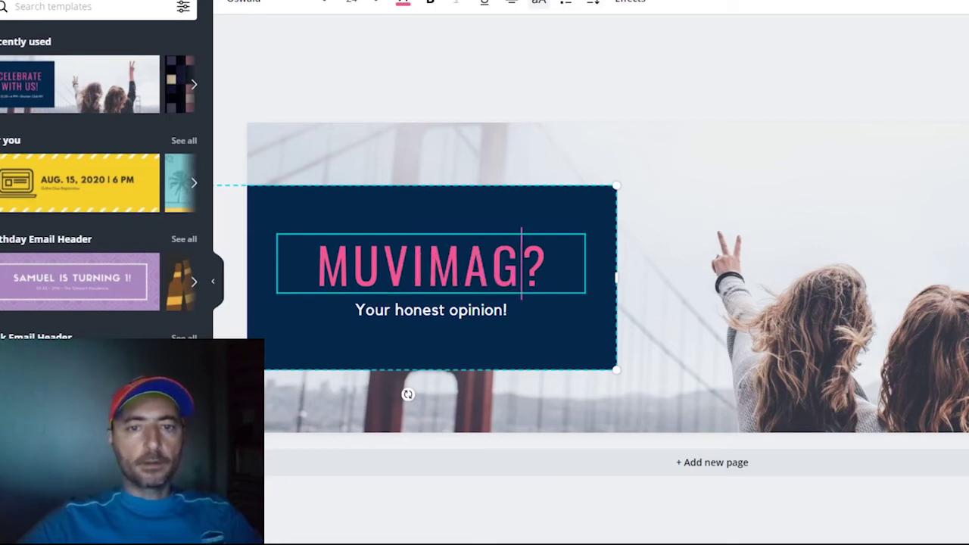
key("shift+Left")
key("shift+Left")
key("shift+Left")
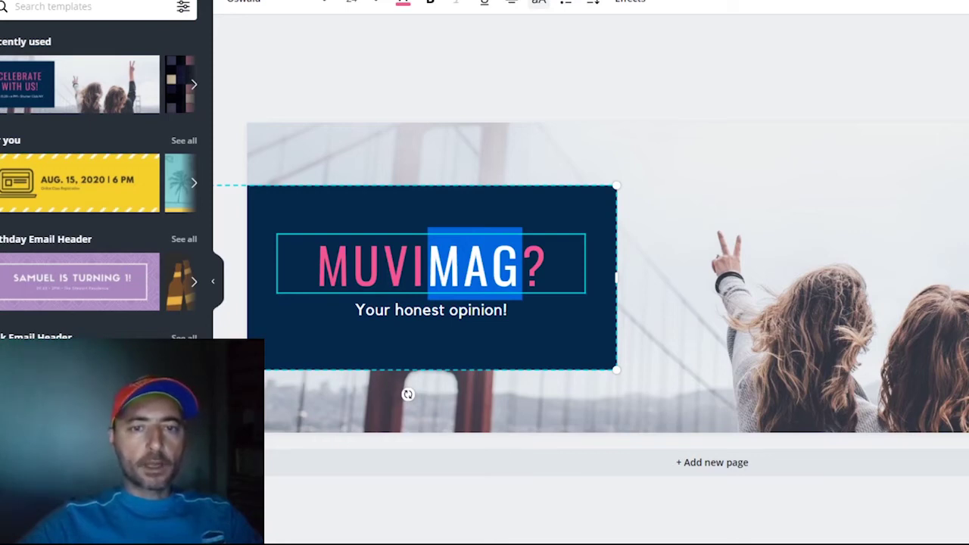
key("Right")
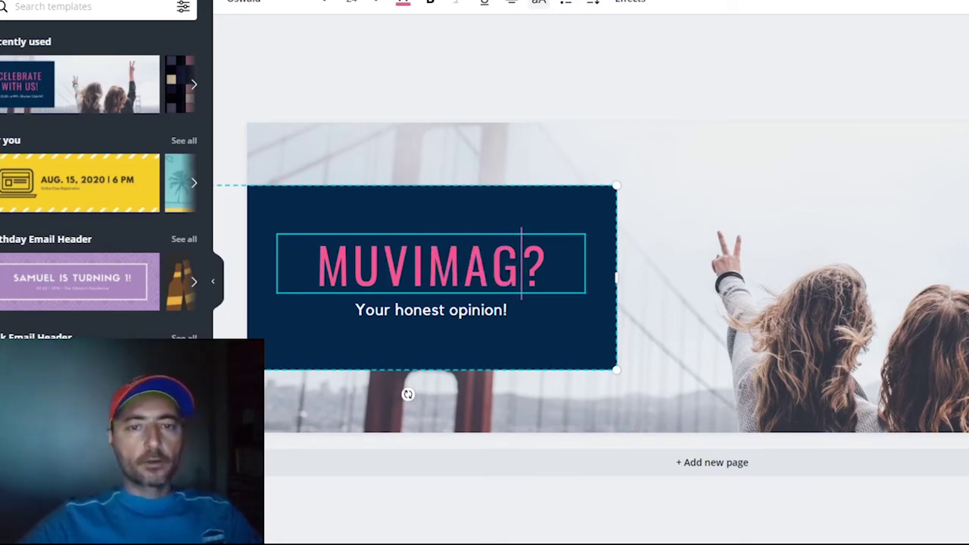
key("ctrl+a")
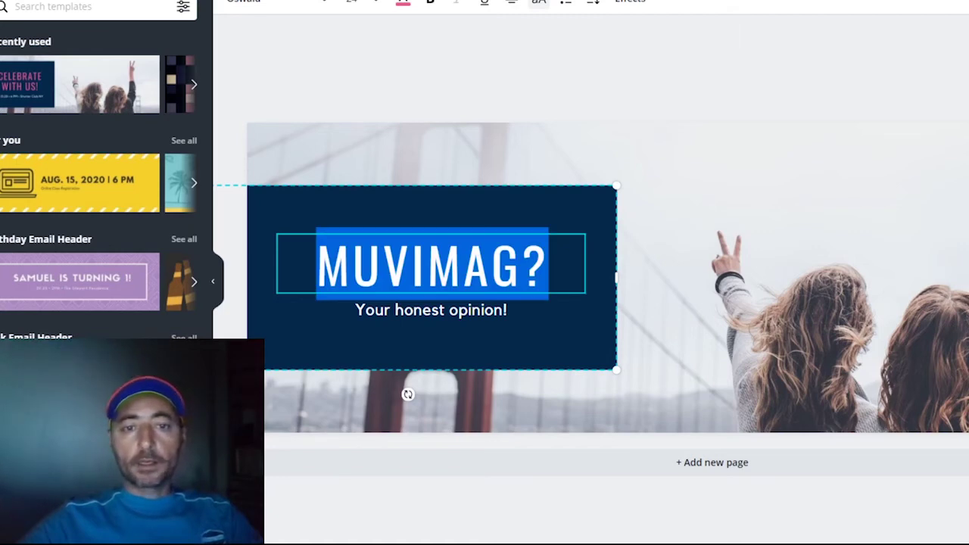
key("Right")
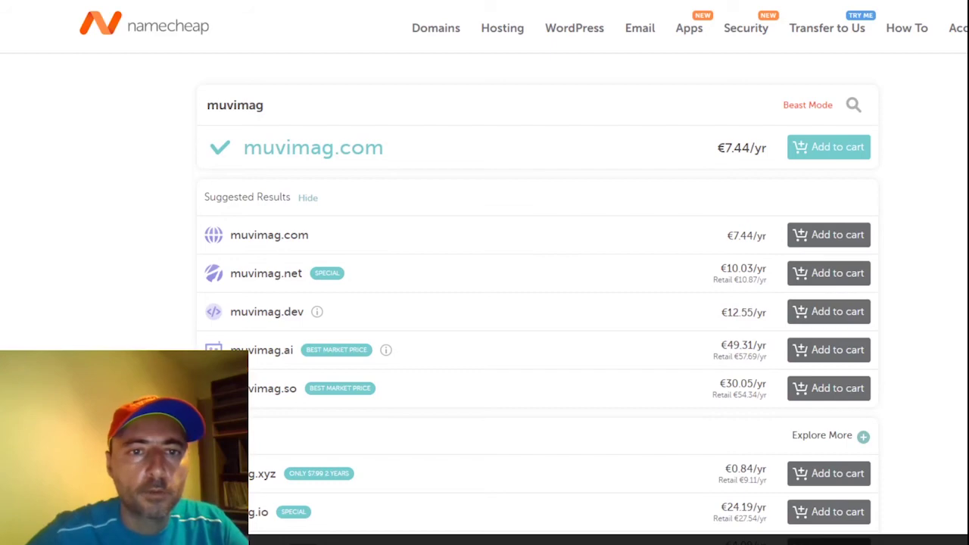
scroll(485, 273, "down", 1)
scroll(530, 273, "down", 5)
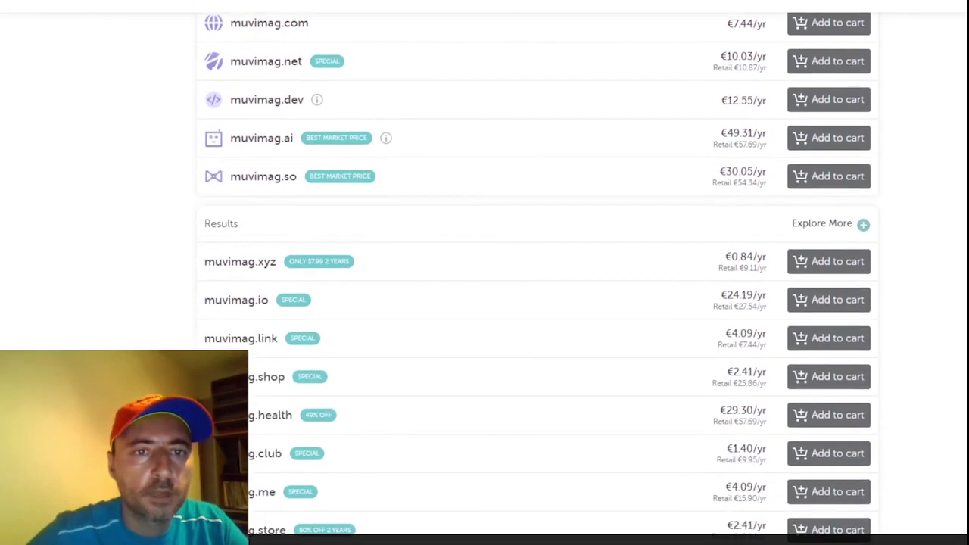
scroll(530, 272, "down", 3)
scroll(530, 272, "down", 5)
scroll(529, 273, "down", 5)
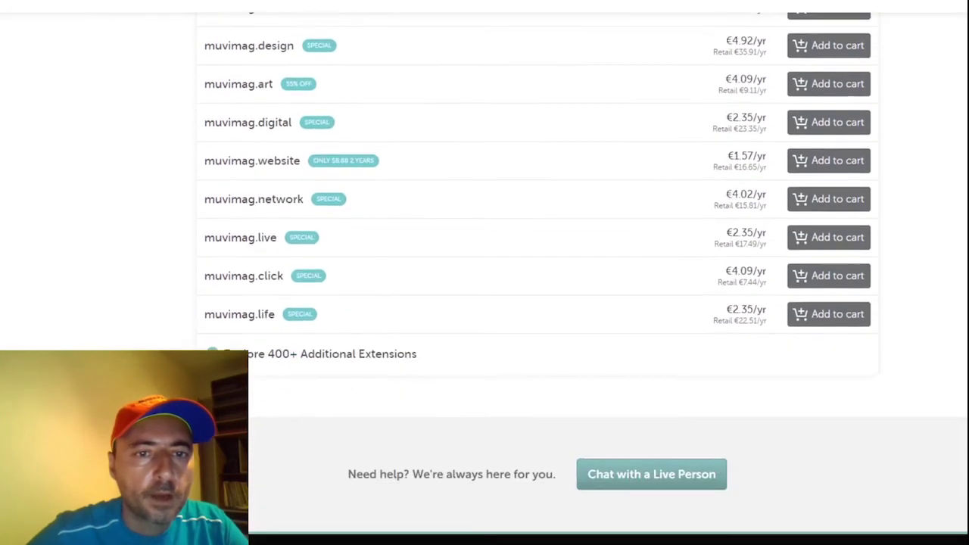
key("Home")
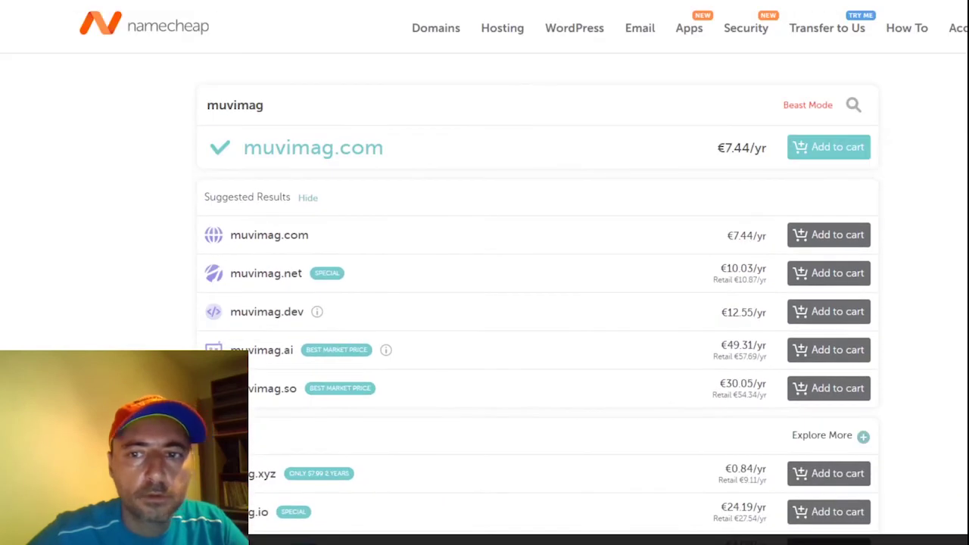